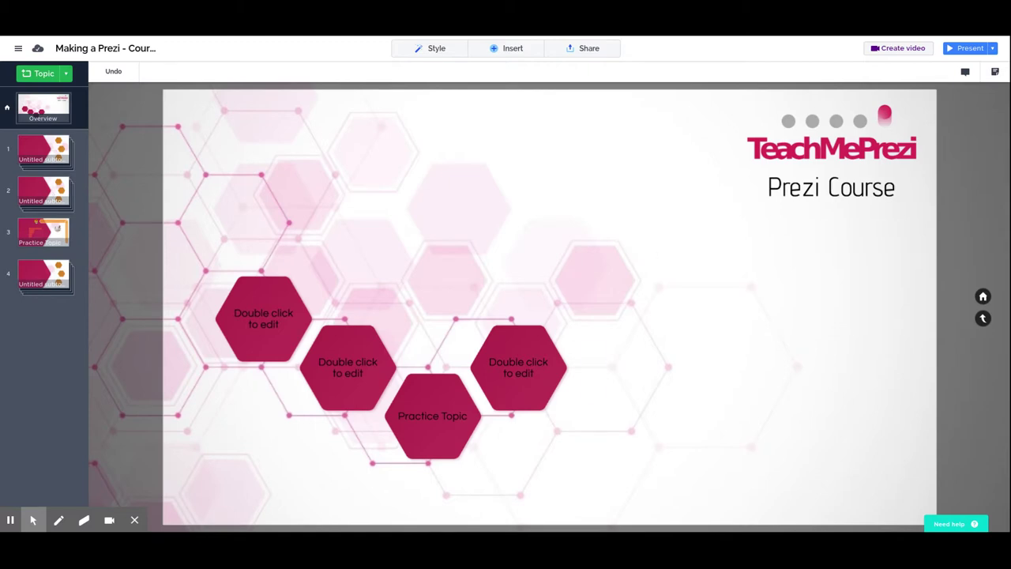
- Add a new topic beside the other hexagons and rename it 'Videos'
click(41, 74)
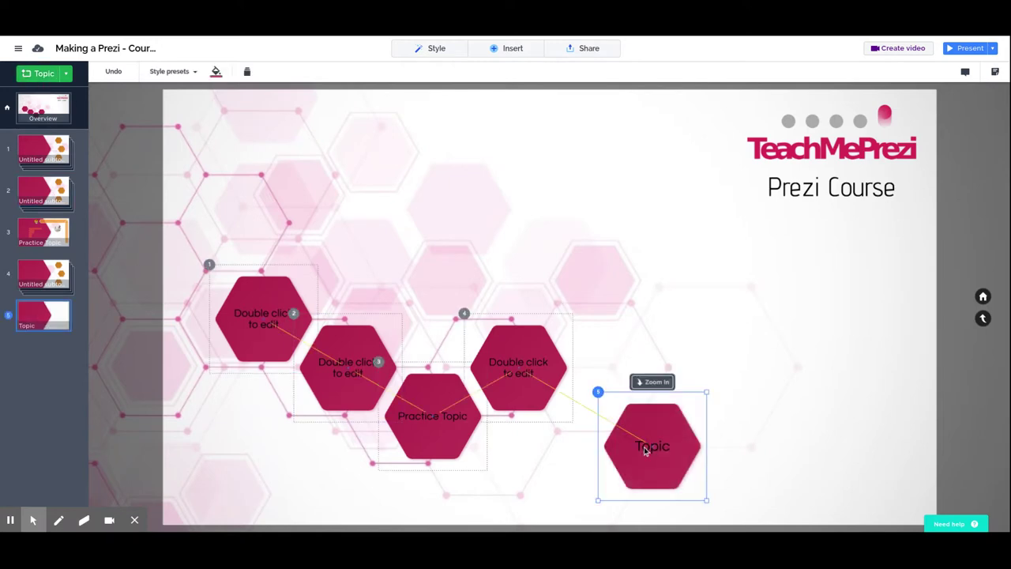
drag(659, 461, 604, 414)
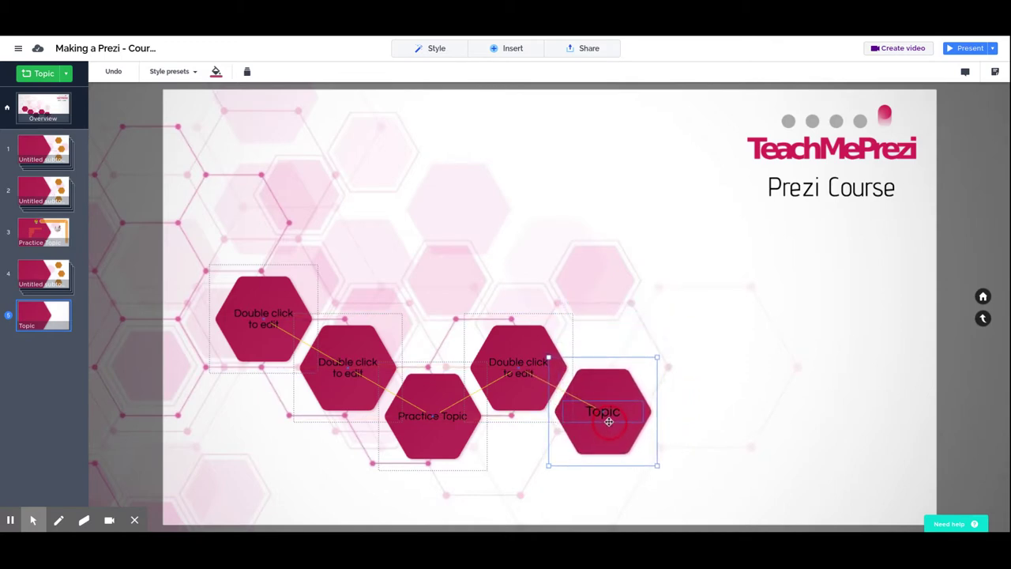
click(604, 412)
double_click(603, 413)
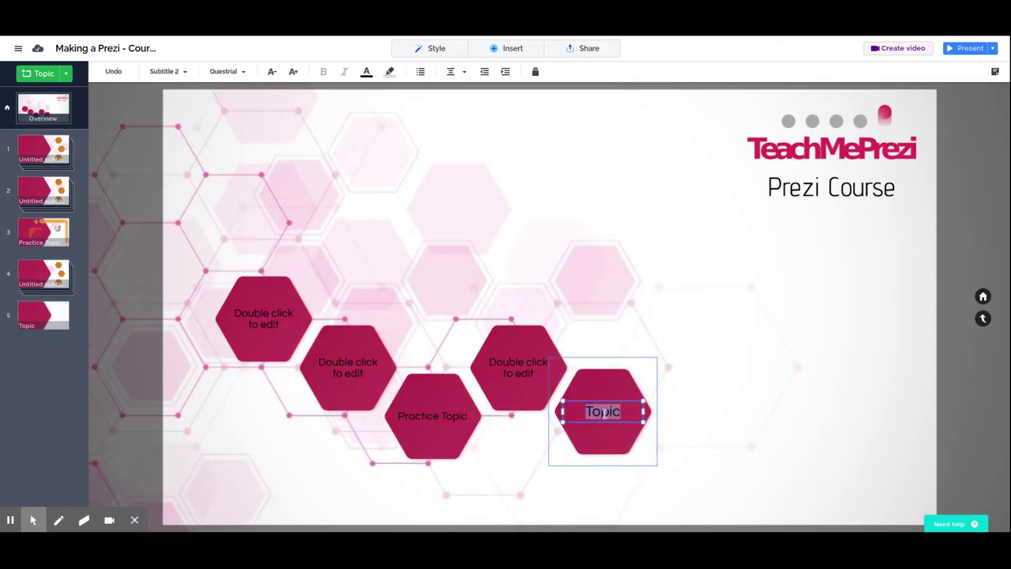
text(Videos)
click(598, 419)
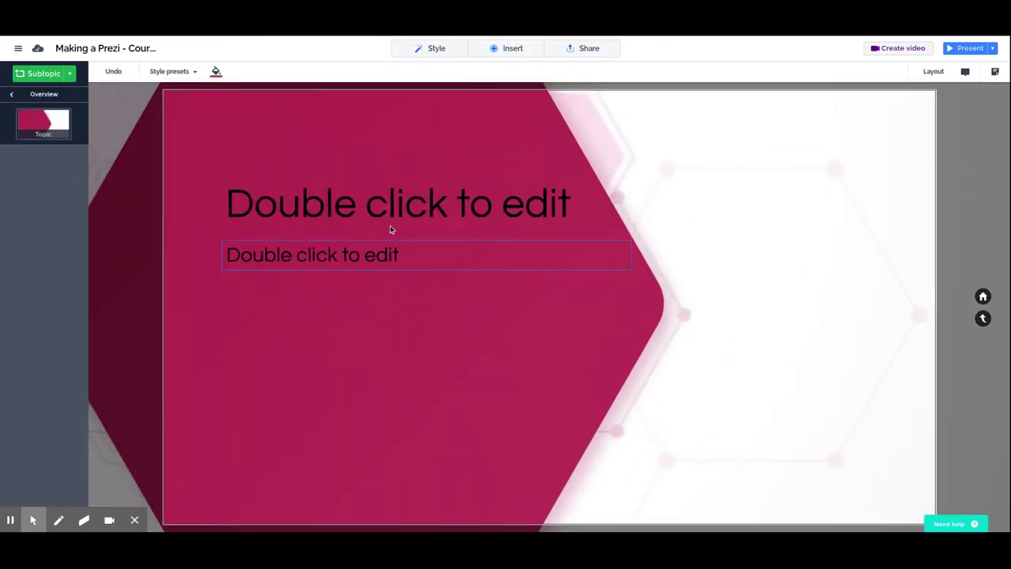
- Delete the placeholder title and subtitle boxes inside the Videos topic
click(370, 207)
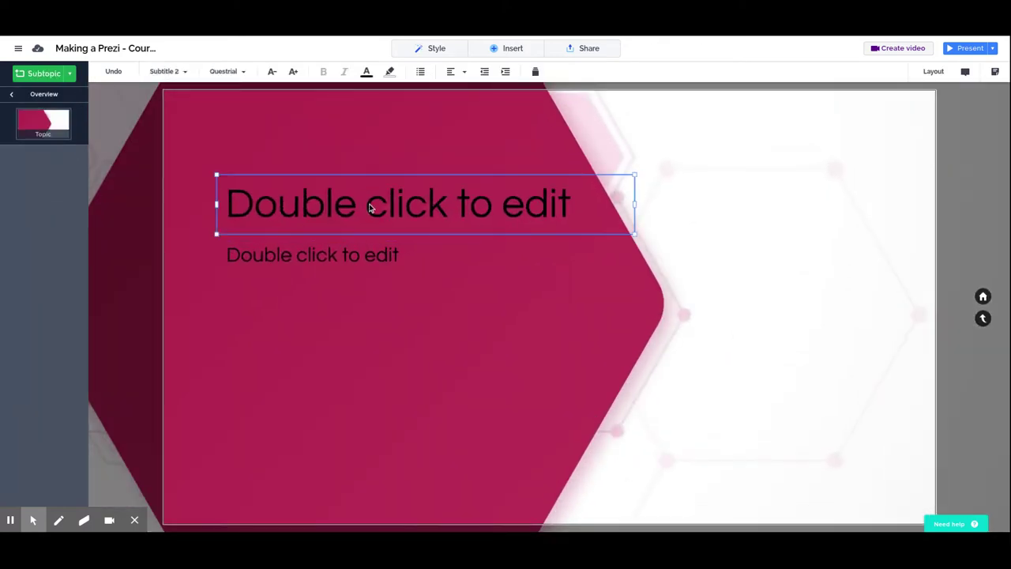
key(Delete)
click(338, 263)
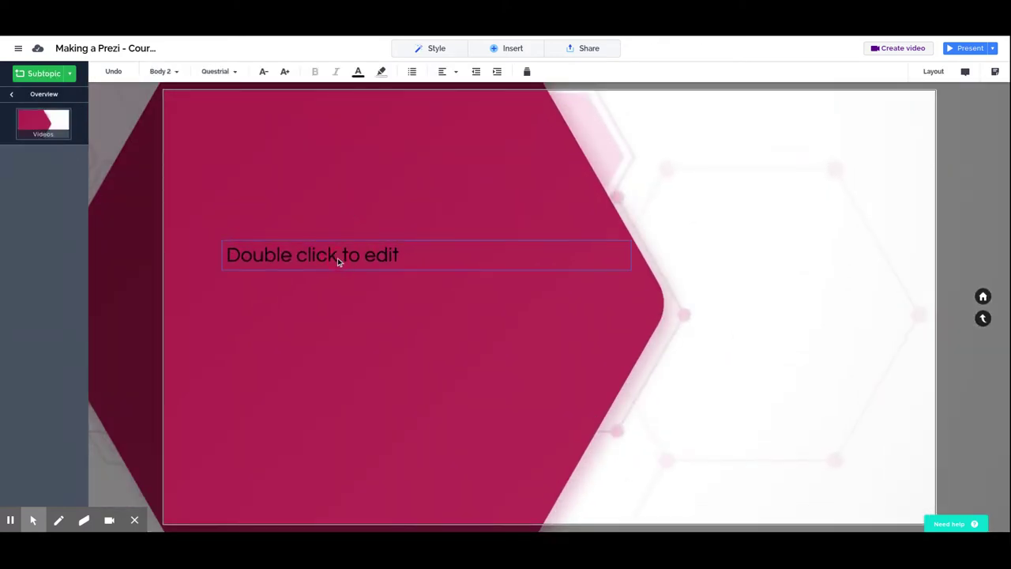
key(Delete)
- Start inserting a video and clear the existing link from the Embed YouTube field
click(497, 48)
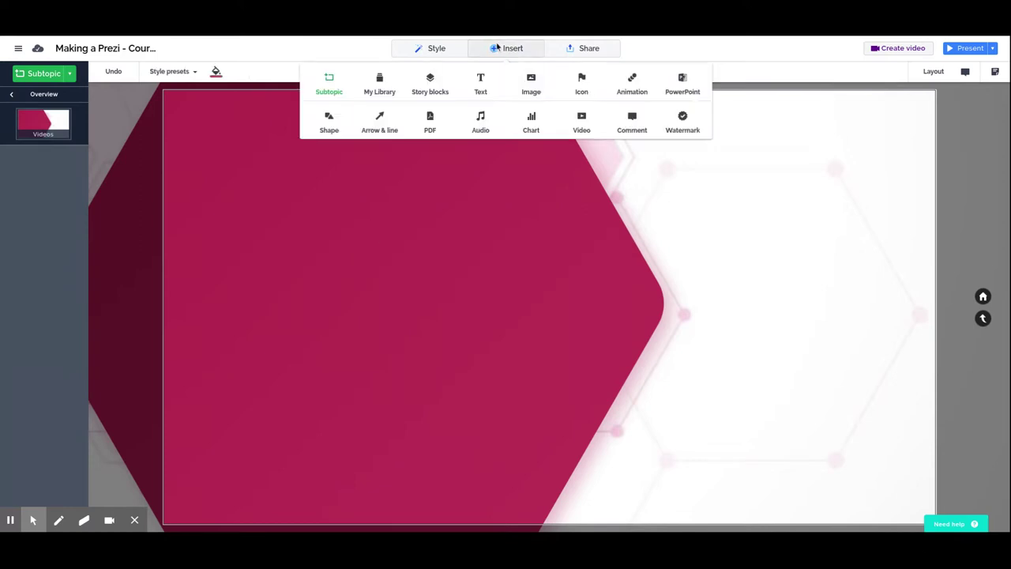
click(582, 120)
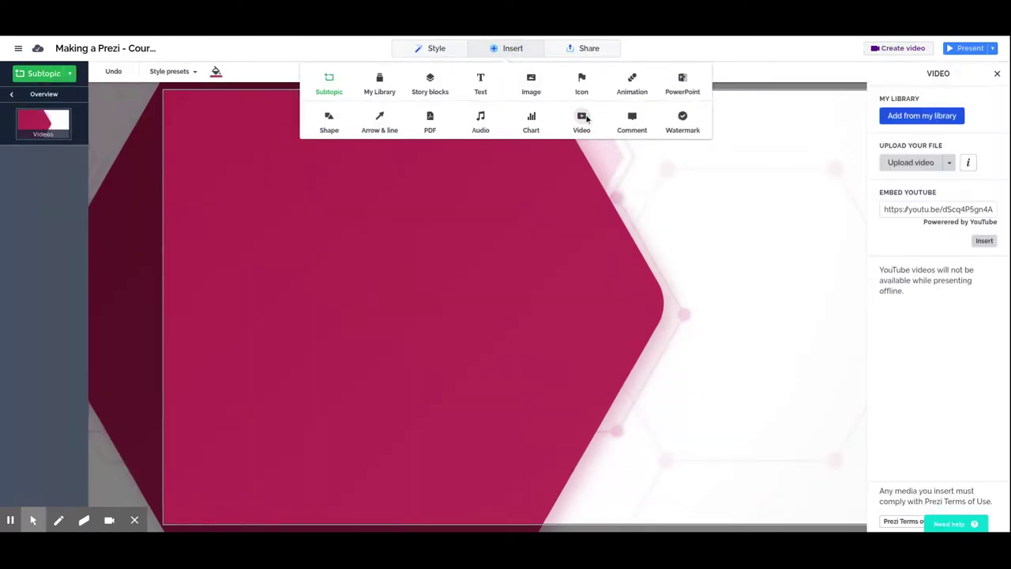
click(684, 218)
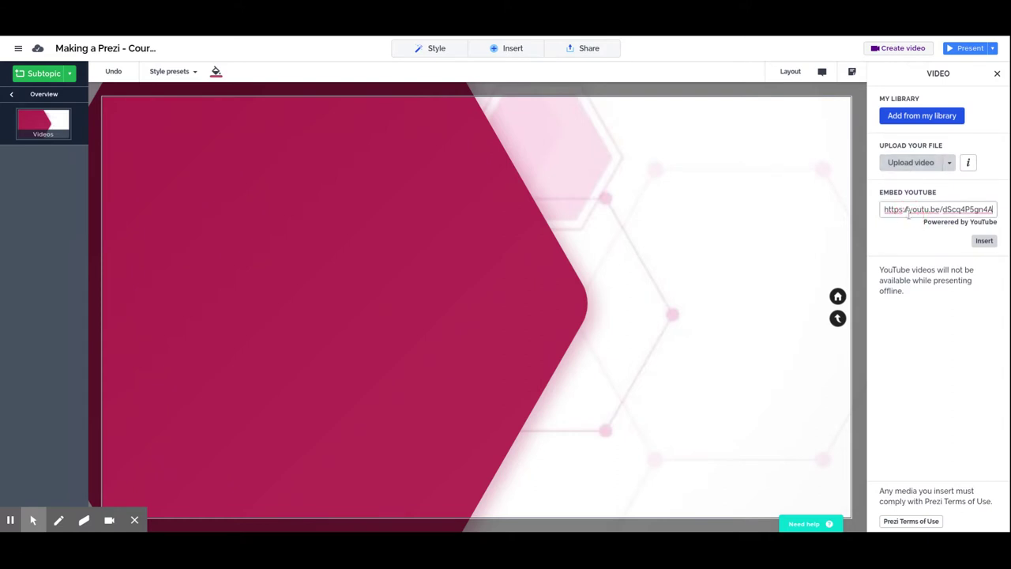
triple_click(908, 215)
key(BackSpace)
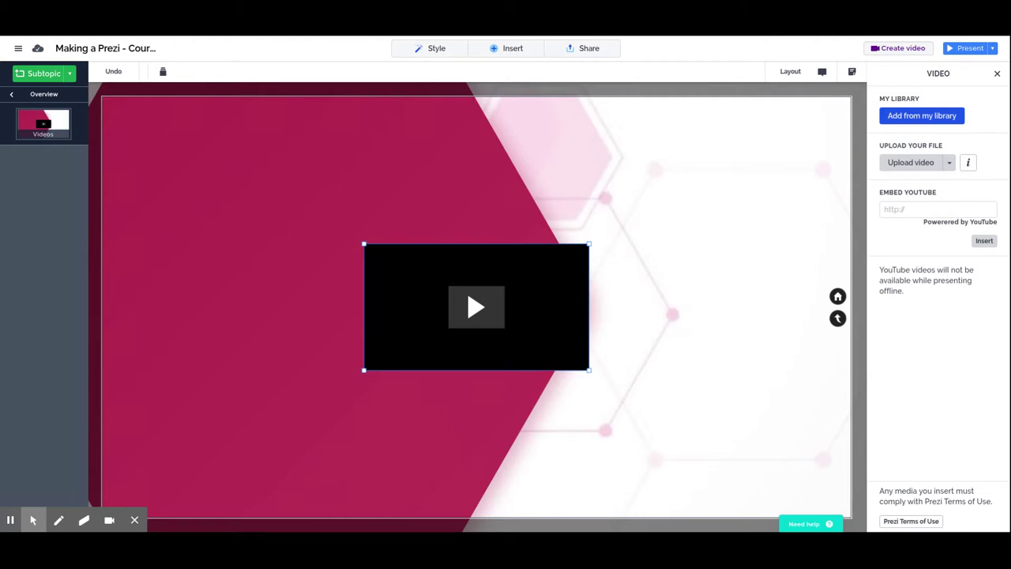
- Move the video box from the centre to the upper right of the Videos topic
drag(430, 265, 333, 188)
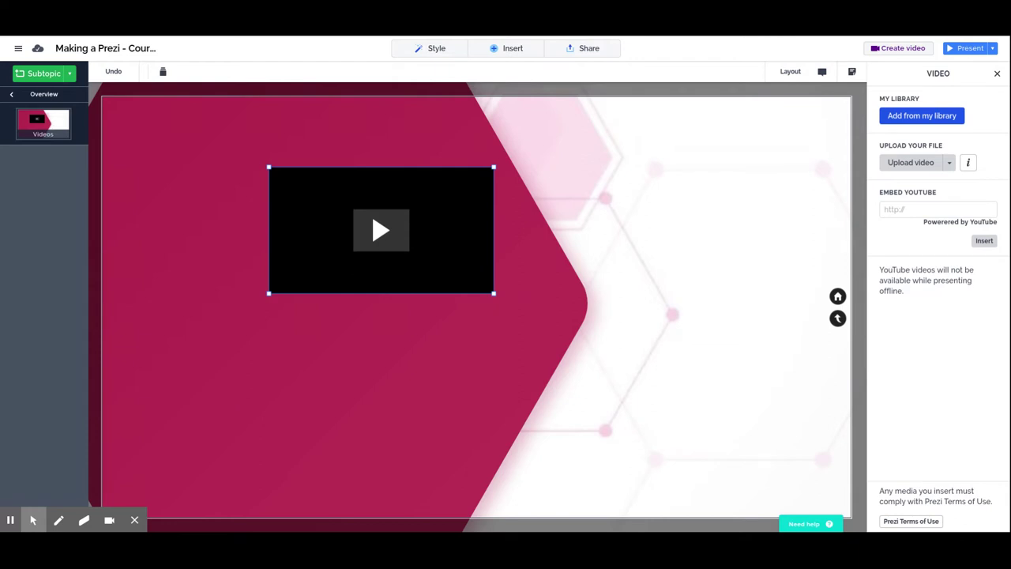
drag(339, 182, 629, 162)
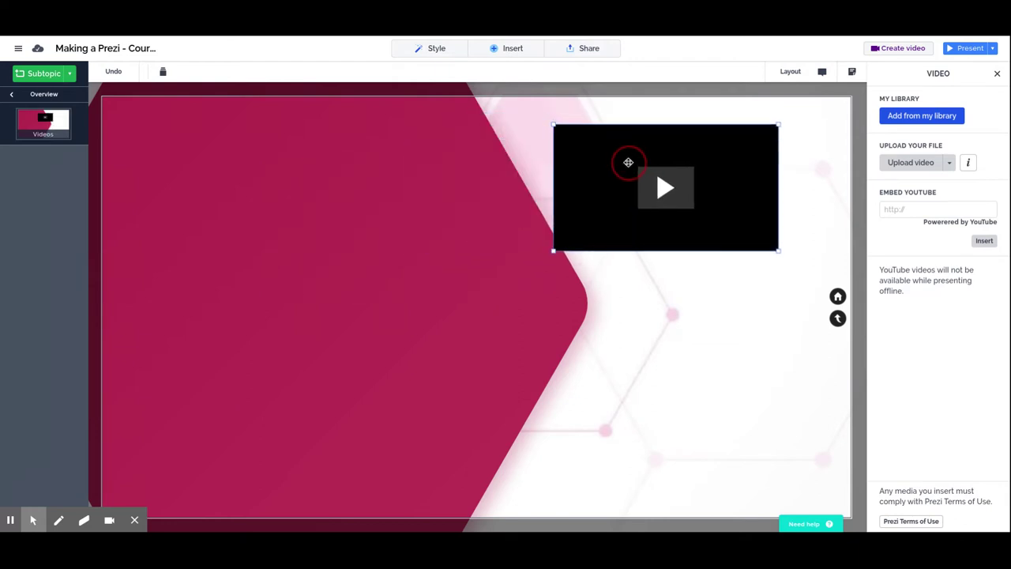
click(509, 49)
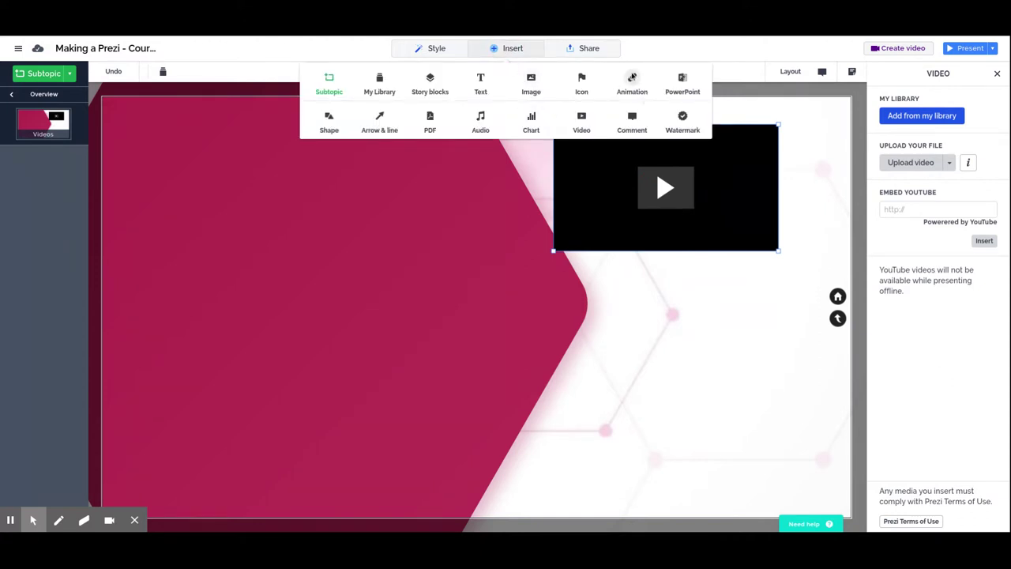
- Show the Videos topic's animation list and view the Zoom to Video step's options
click(632, 79)
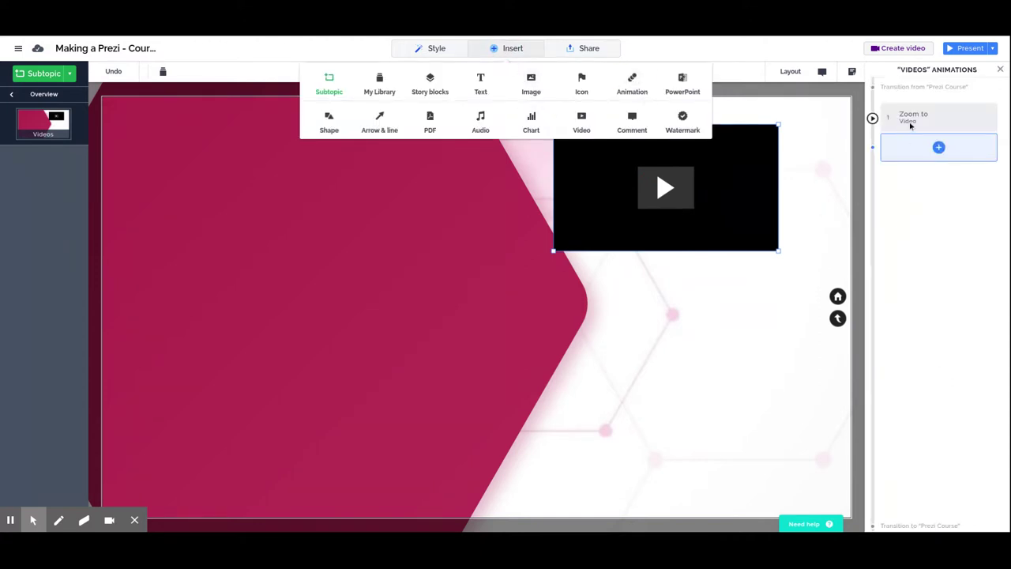
click(692, 282)
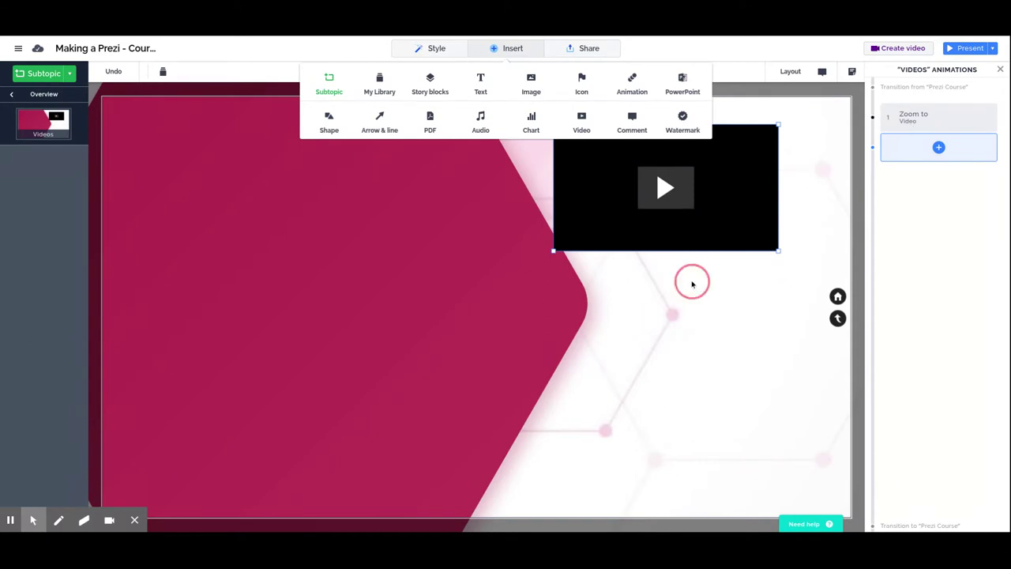
click(919, 124)
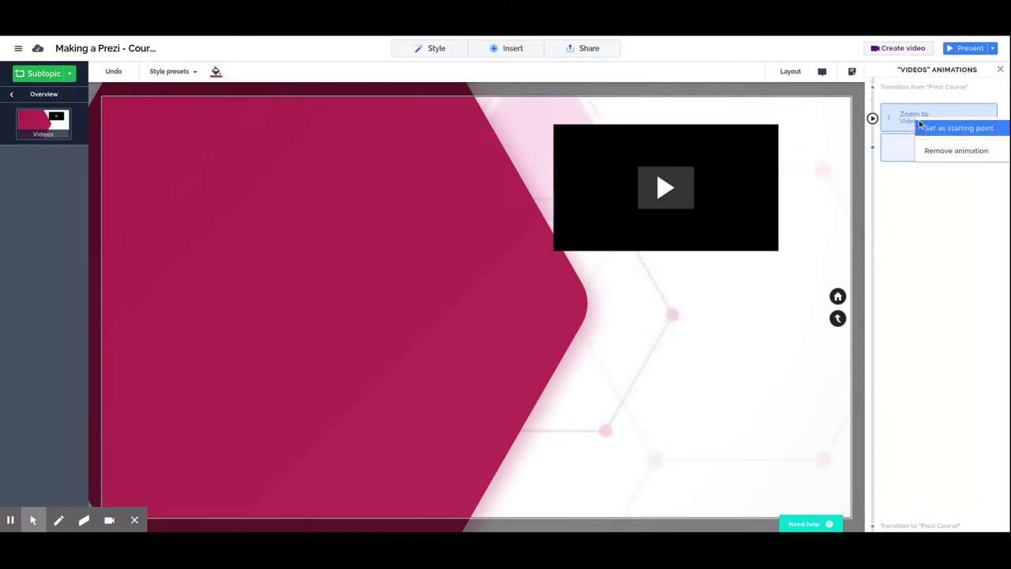
click(696, 362)
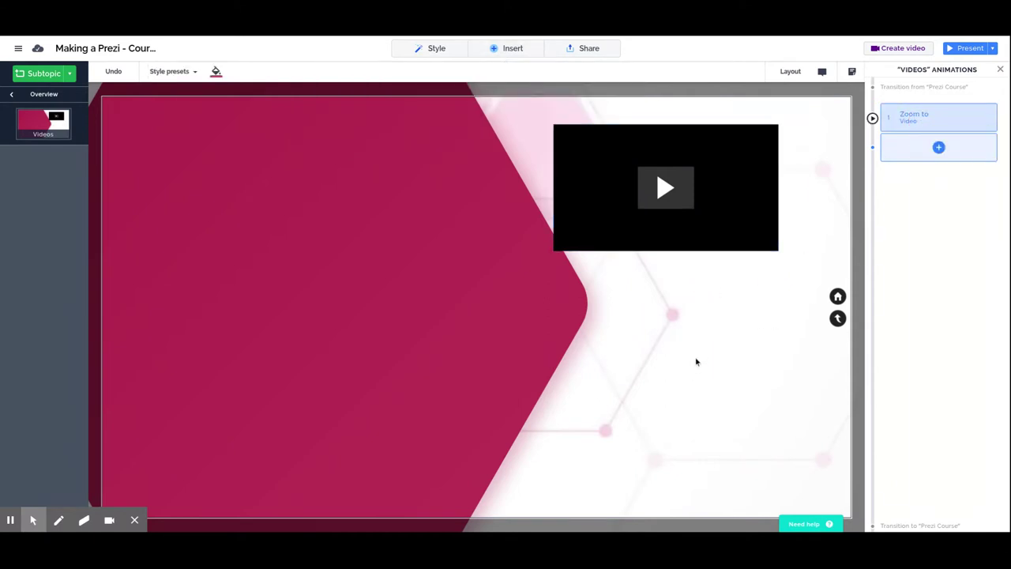
click(968, 48)
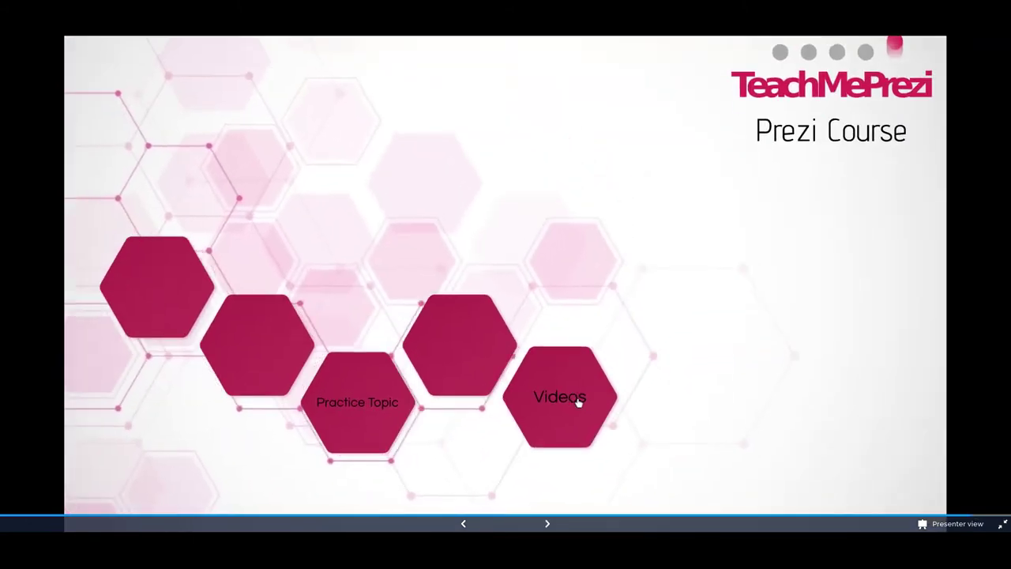
click(577, 402)
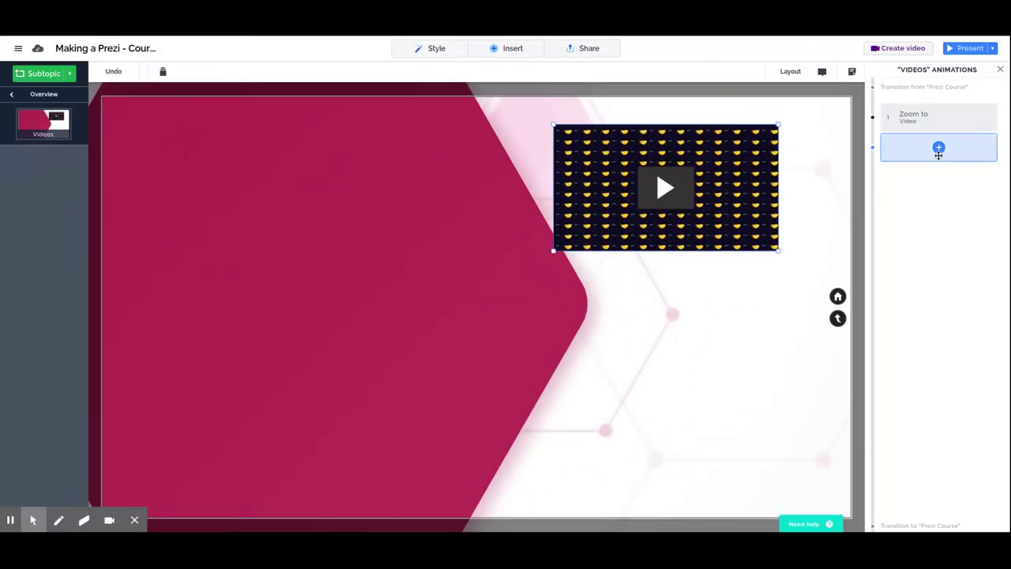
mouse_move(898, 120)
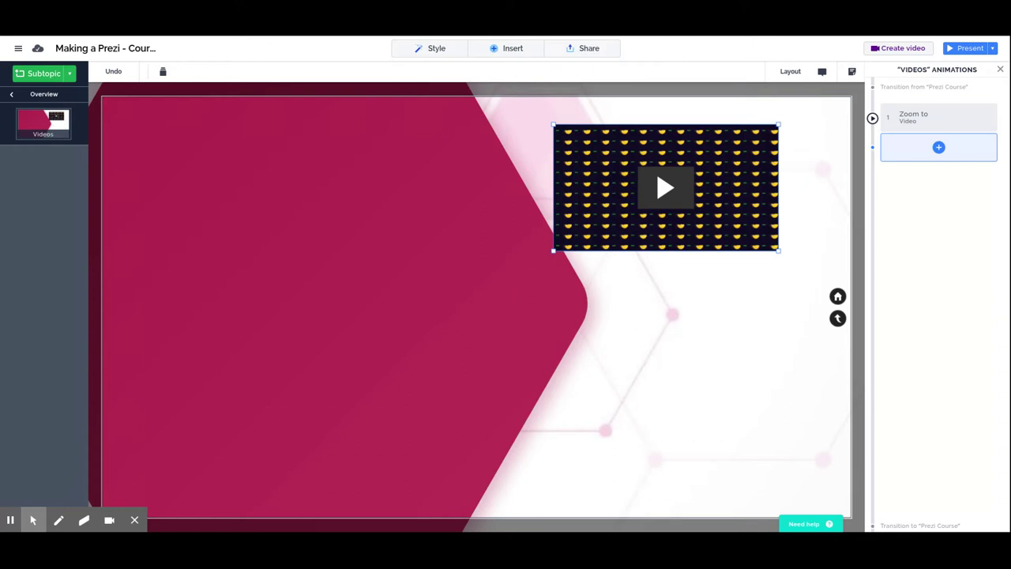
- Remove the Zoom to Video animation, leaving the topic's animation list empty
click(908, 114)
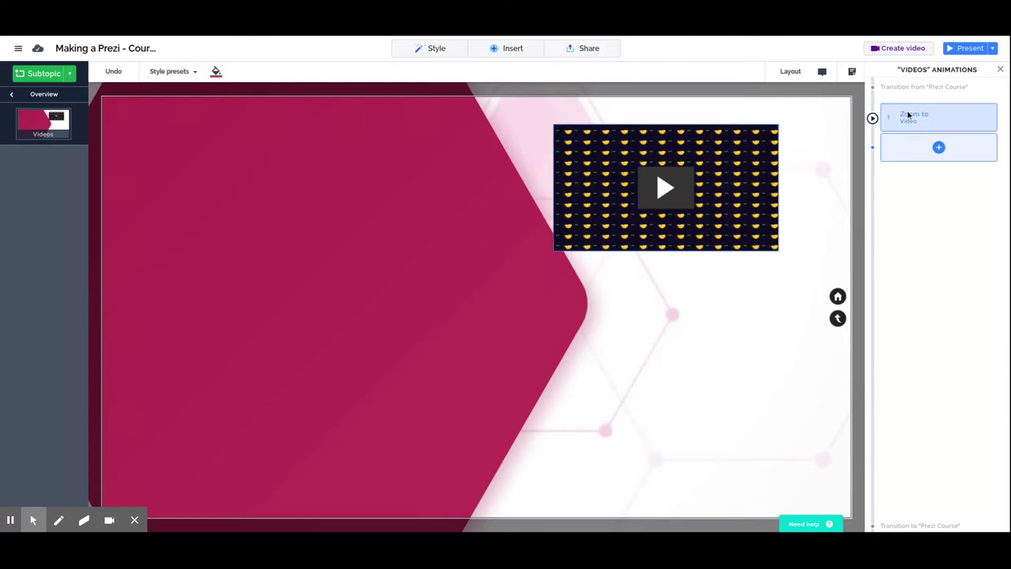
click(930, 143)
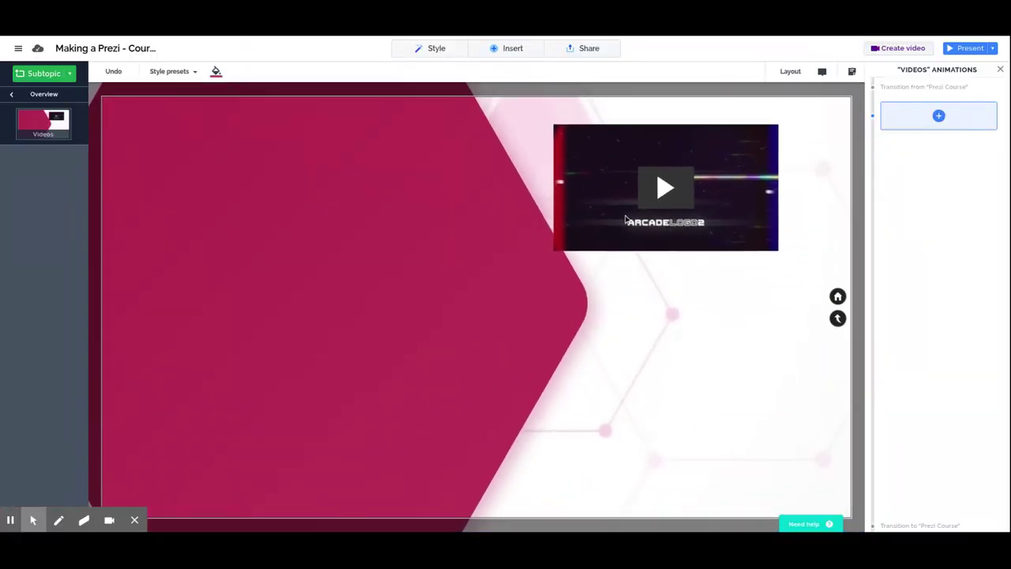
click(663, 197)
- Give the video a Zoom to animation, move it upper left, and save it to my library
click(939, 116)
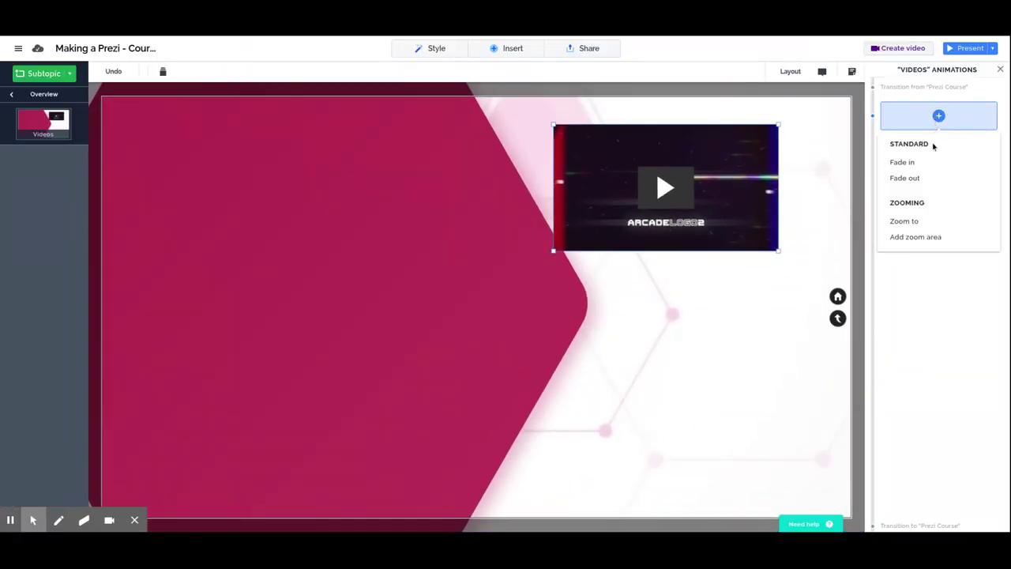
click(907, 222)
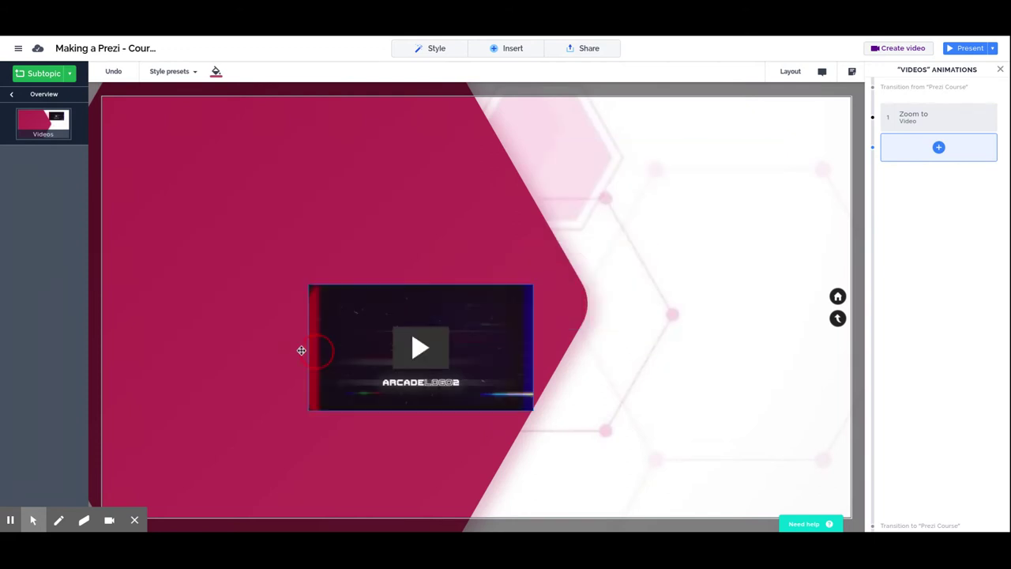
drag(301, 350, 315, 191)
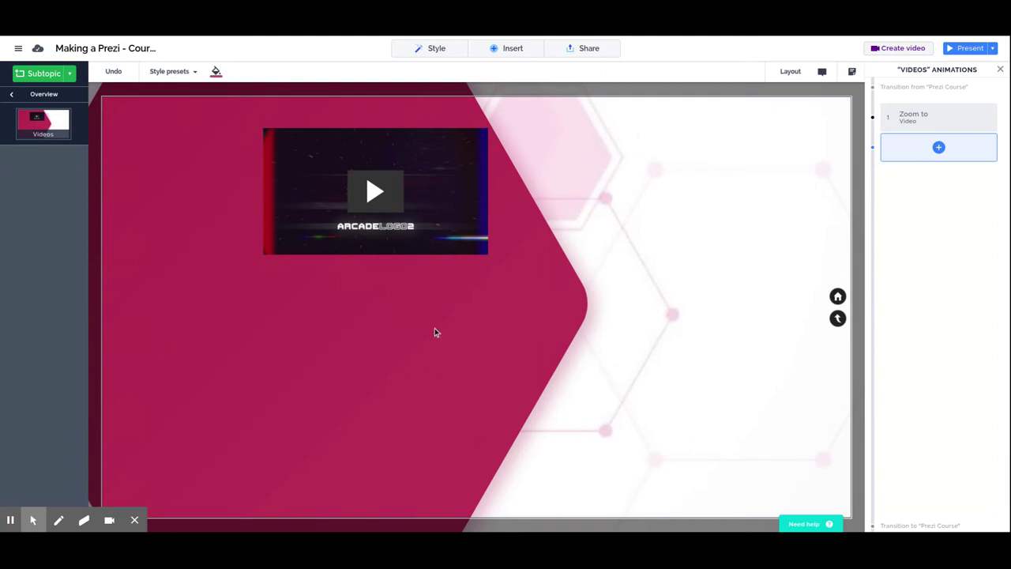
click(308, 221)
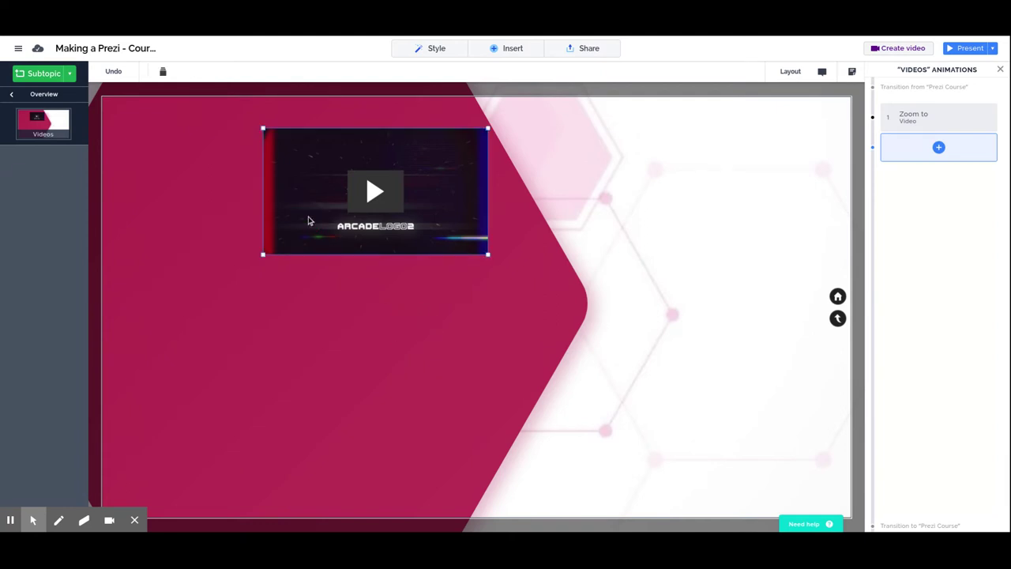
right_click(309, 221)
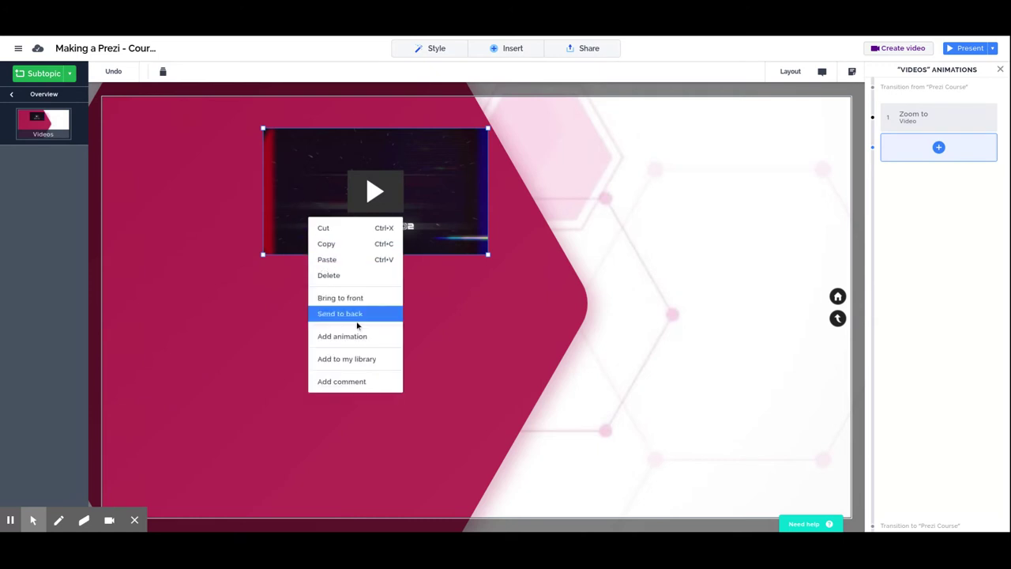
click(353, 359)
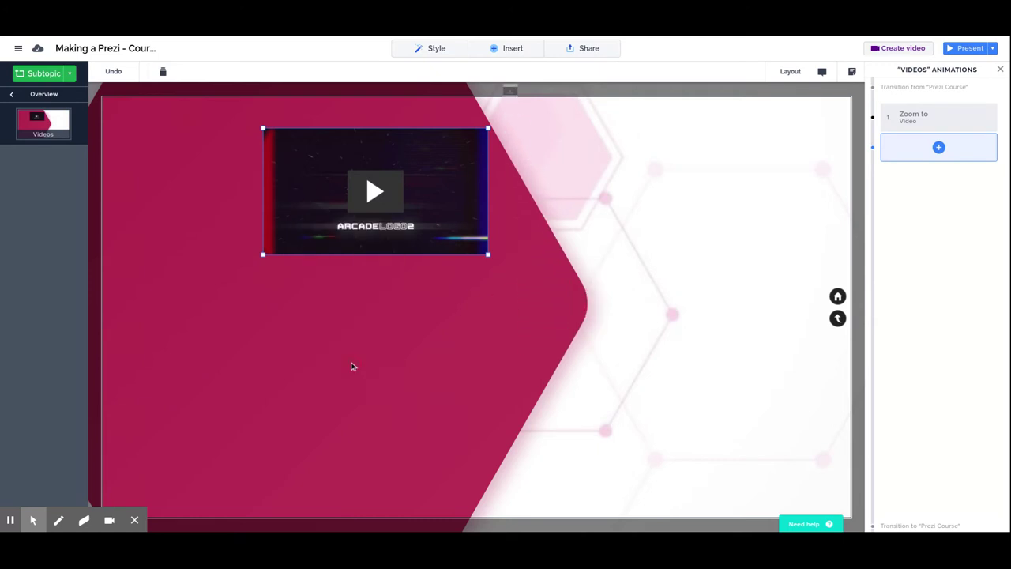
- Insert the saved library video and place it beside the ARCADE video
click(508, 49)
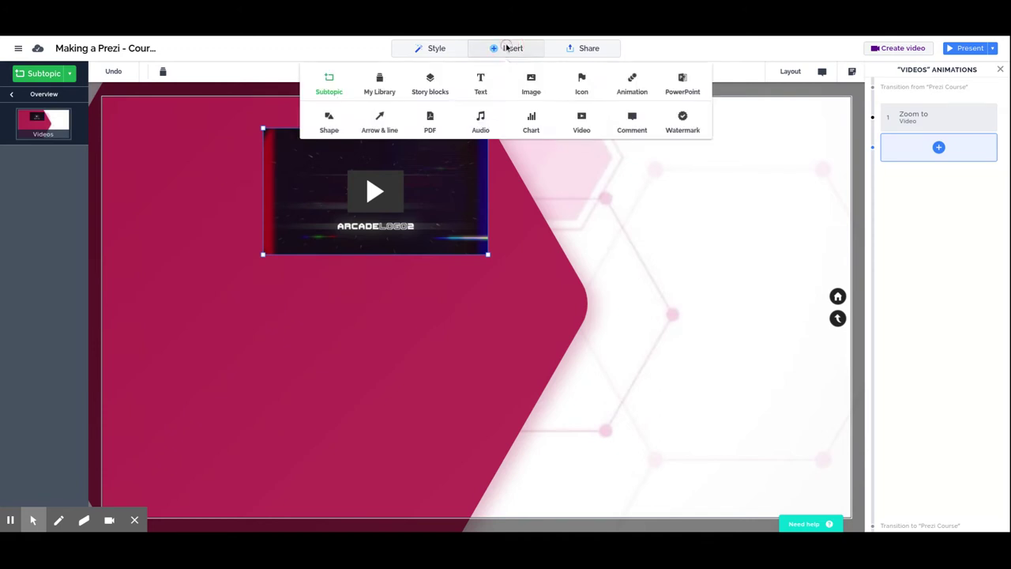
click(380, 85)
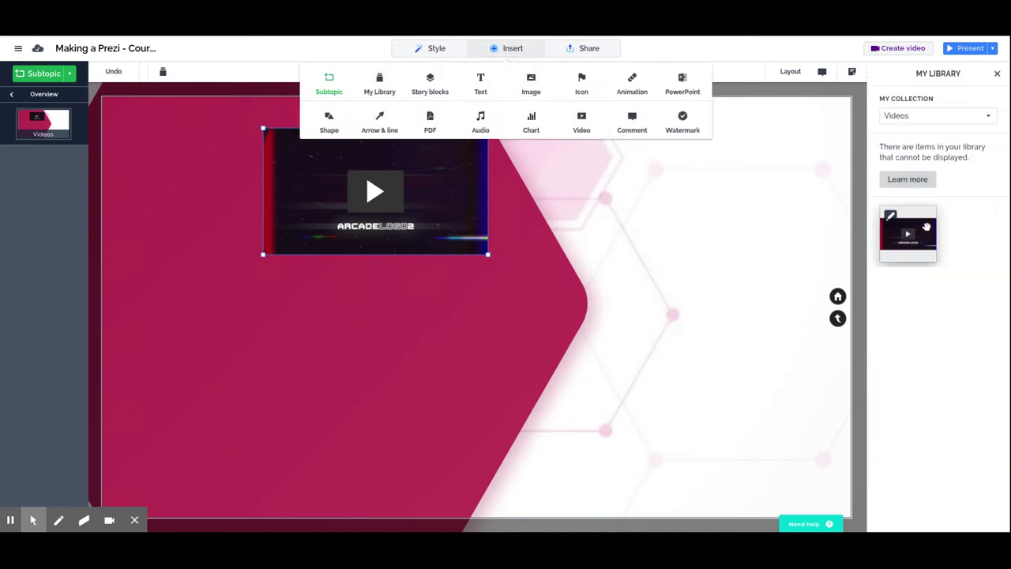
click(785, 219)
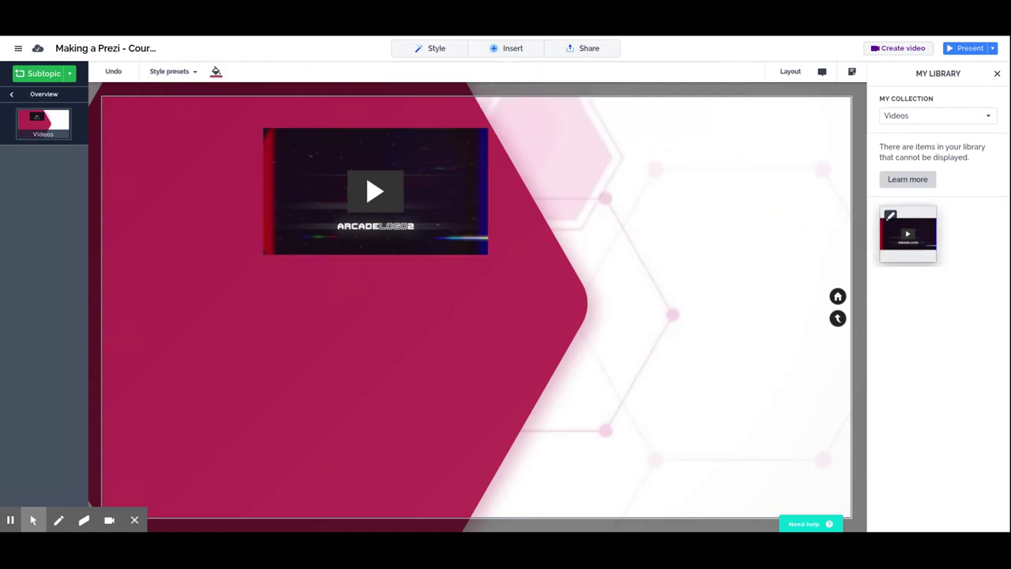
click(908, 233)
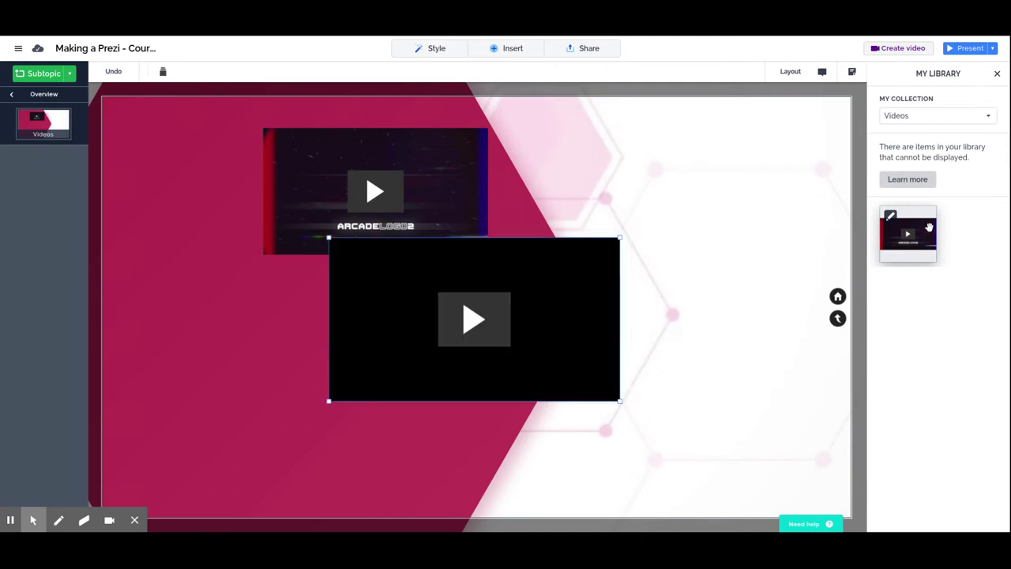
drag(555, 347, 726, 225)
- With the Video and Animation panels shown, shift both the ARCADE and black videos left
click(521, 52)
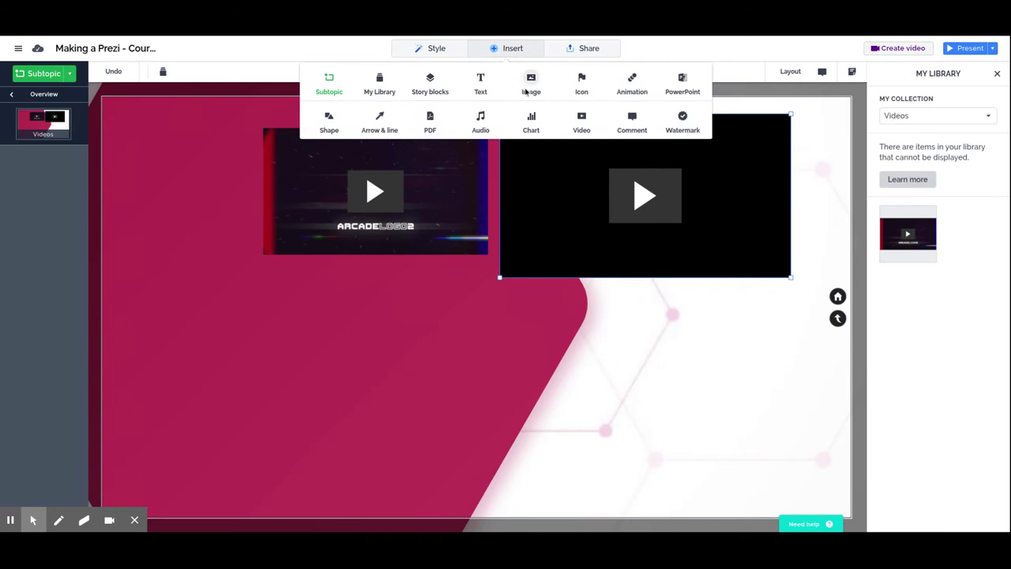
click(581, 123)
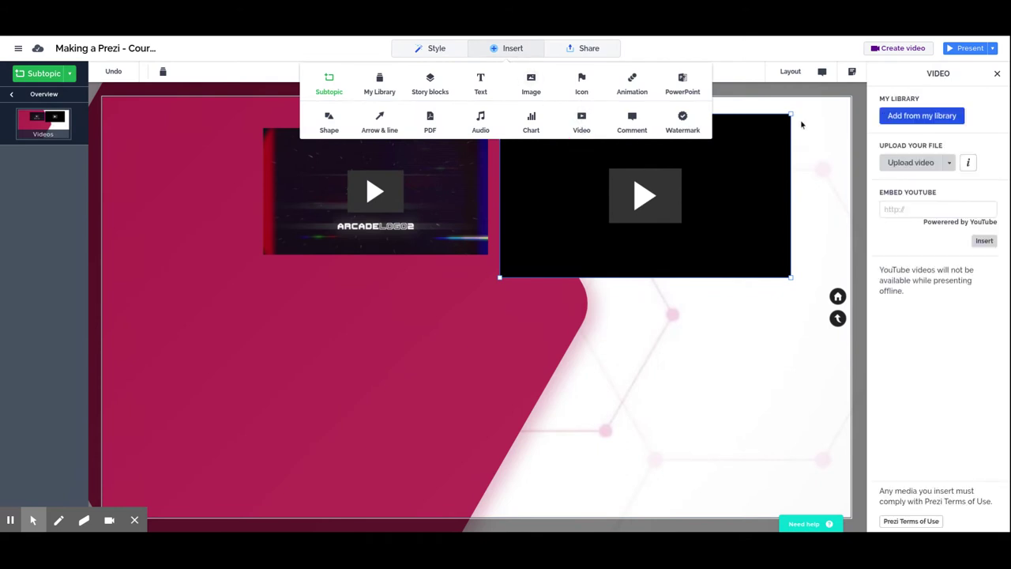
click(632, 79)
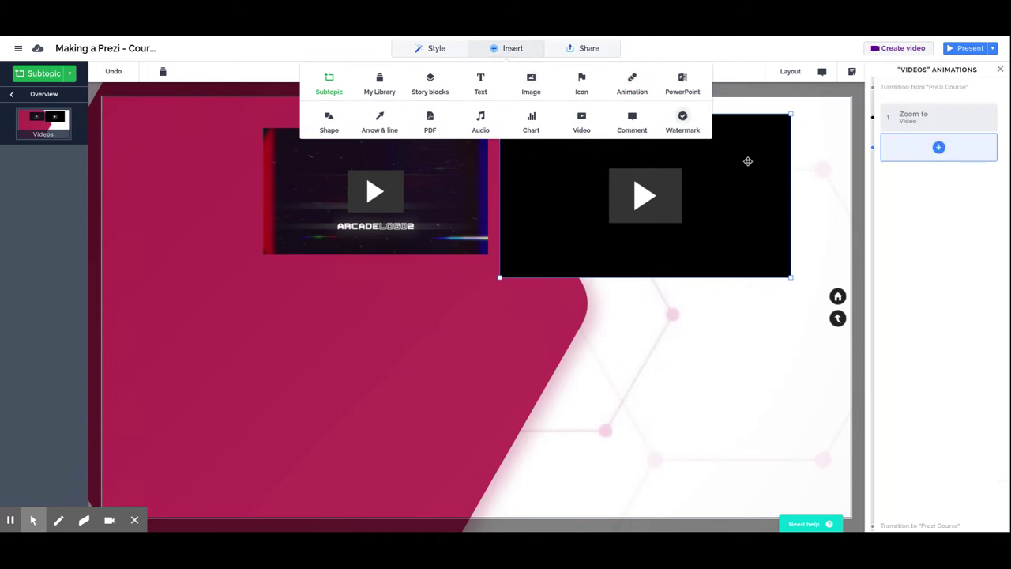
click(672, 410)
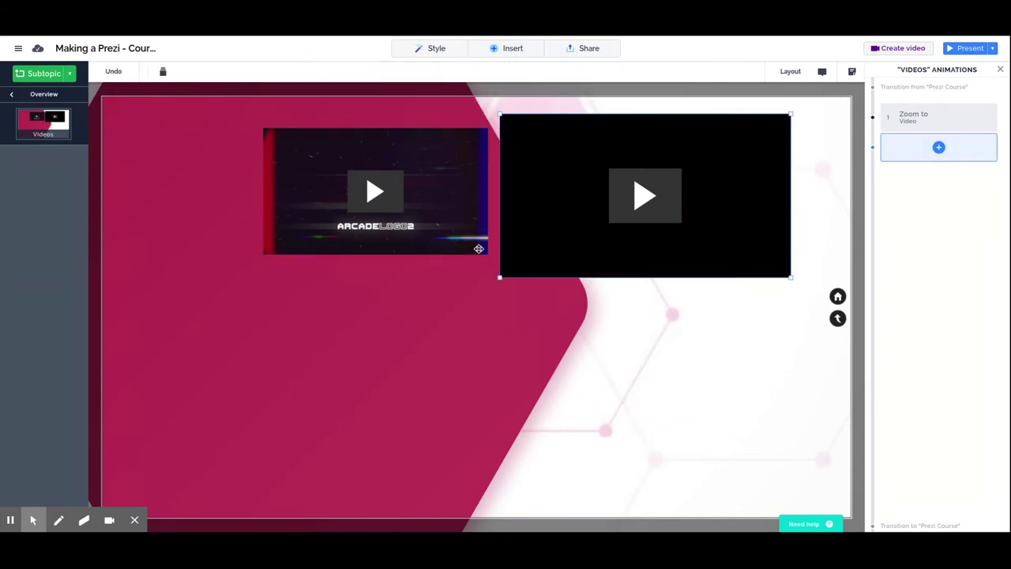
drag(442, 210, 295, 210)
drag(724, 171, 577, 189)
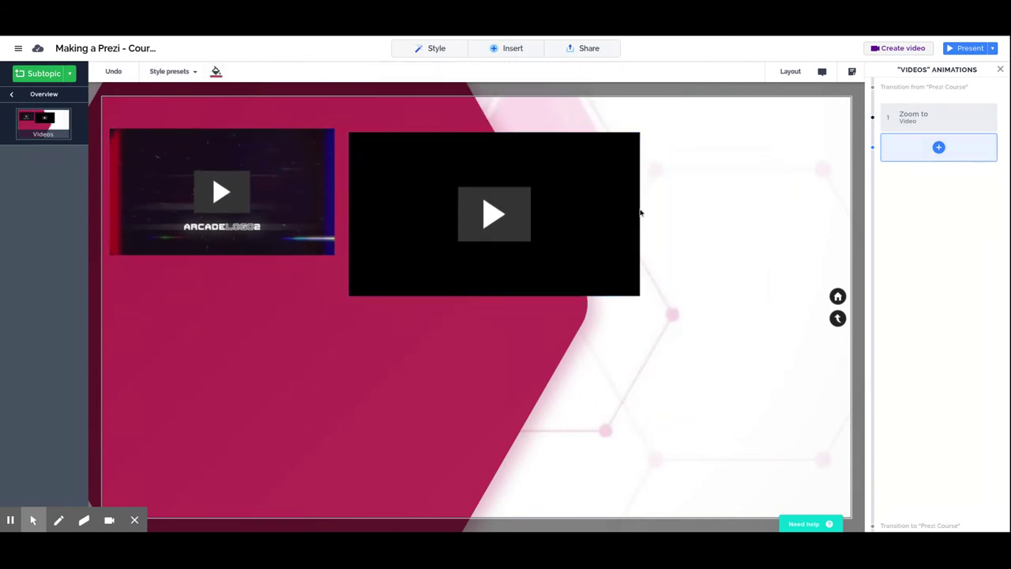
- Delete the black video and select the ARCADE video
click(542, 212)
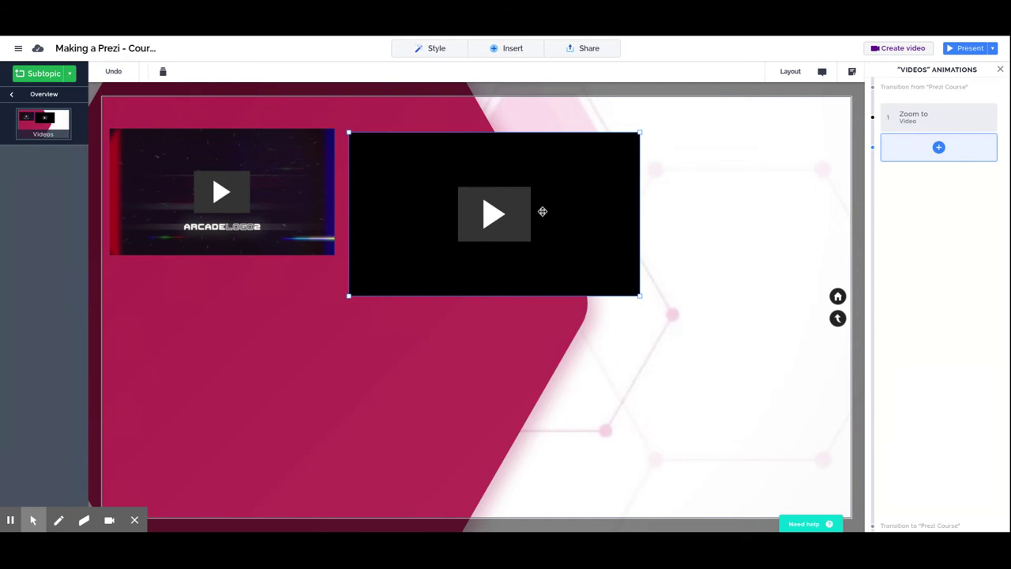
key(Delete)
click(283, 161)
- Delete the ARCADE video and embed the pasted YouTube Pac-Man link near the slide top
key(Delete)
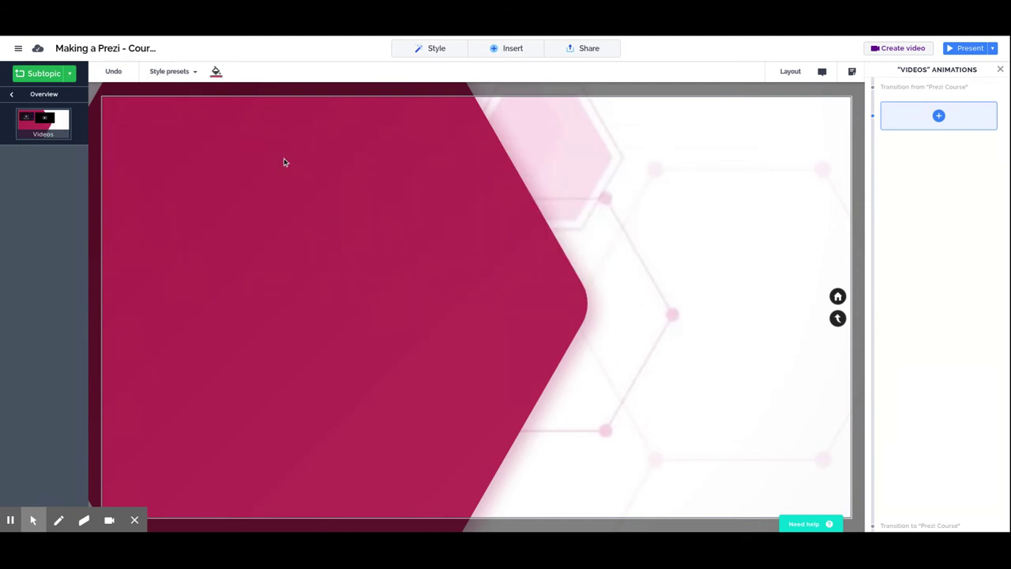
click(515, 53)
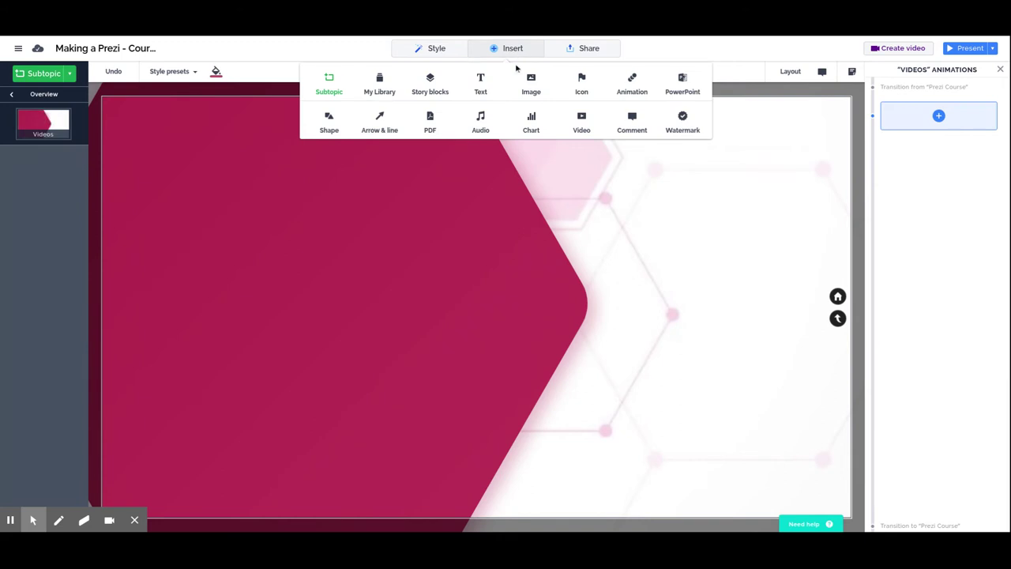
click(580, 124)
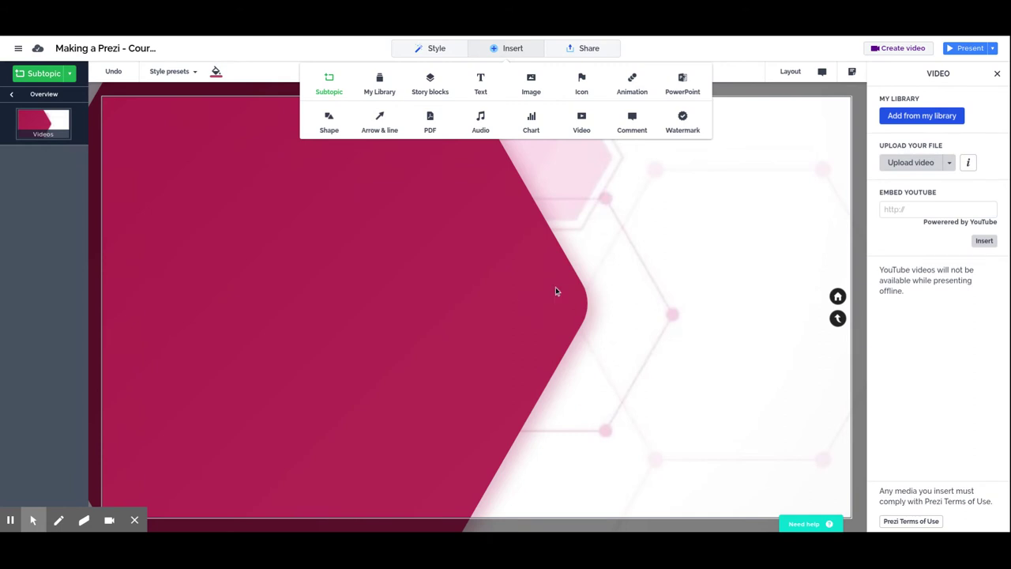
click(922, 208)
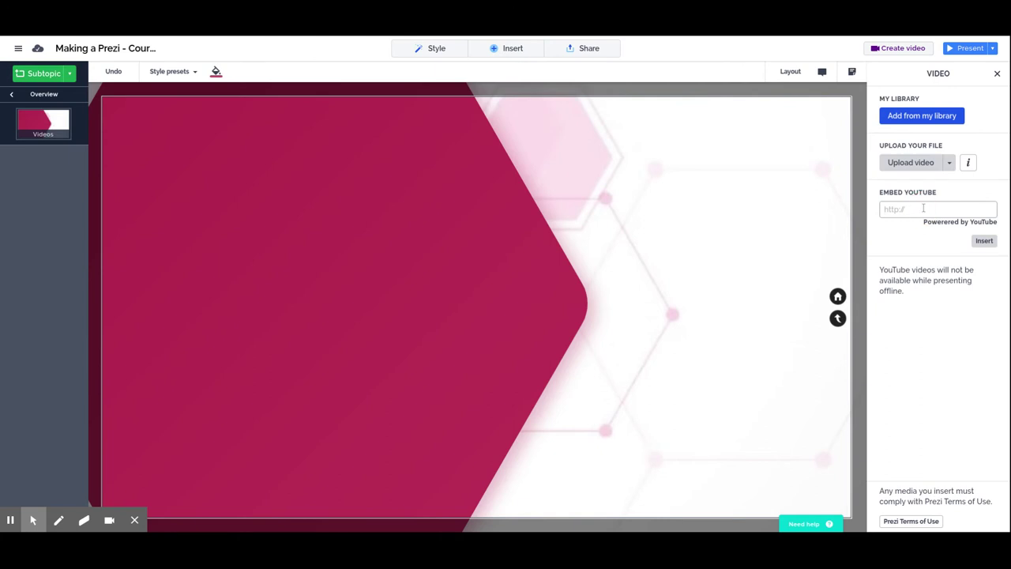
key(ctrl+v)
click(984, 241)
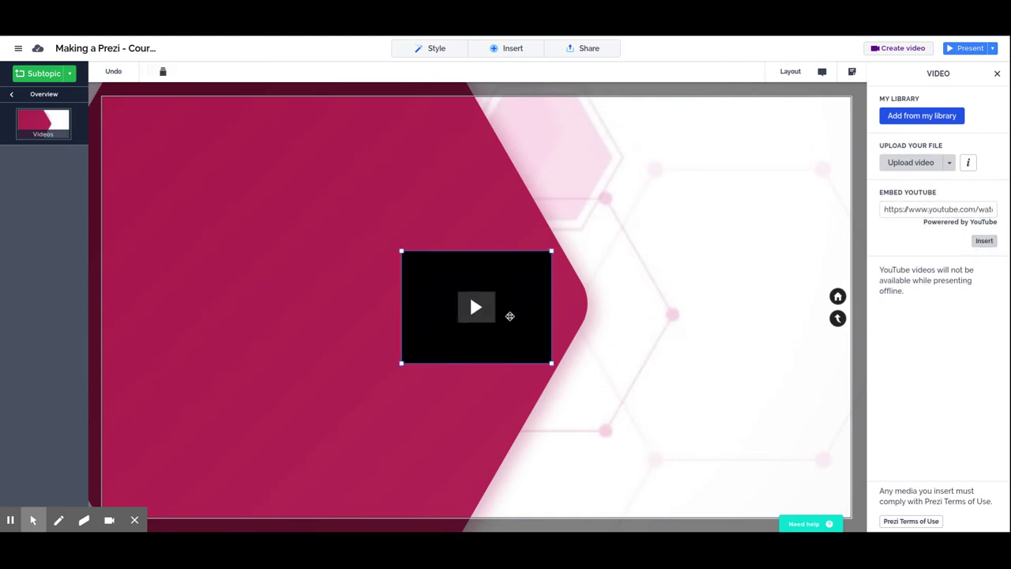
drag(513, 318, 618, 188)
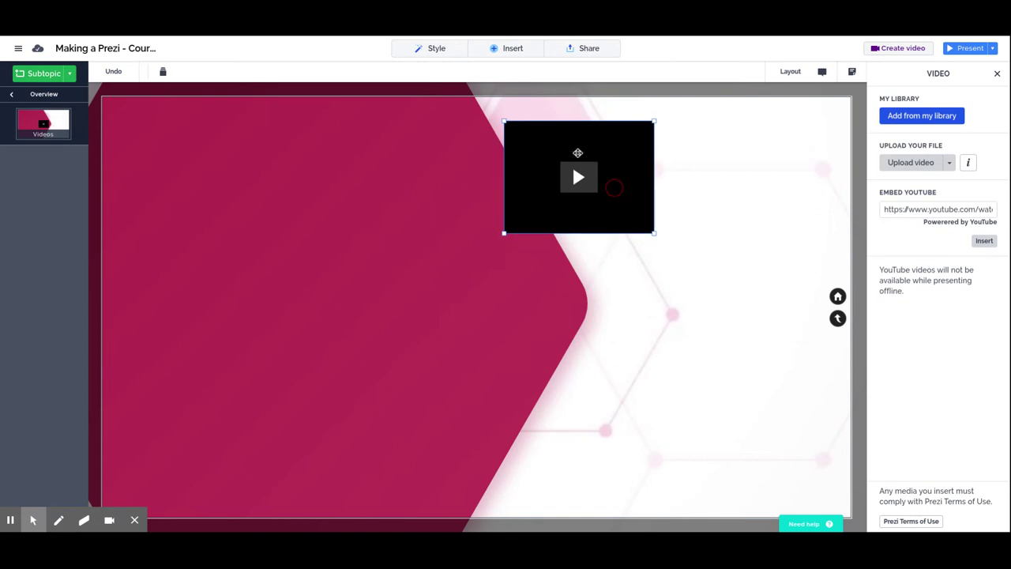
- Show the topic's animation list and select its Zoom to Video step
click(506, 48)
click(631, 85)
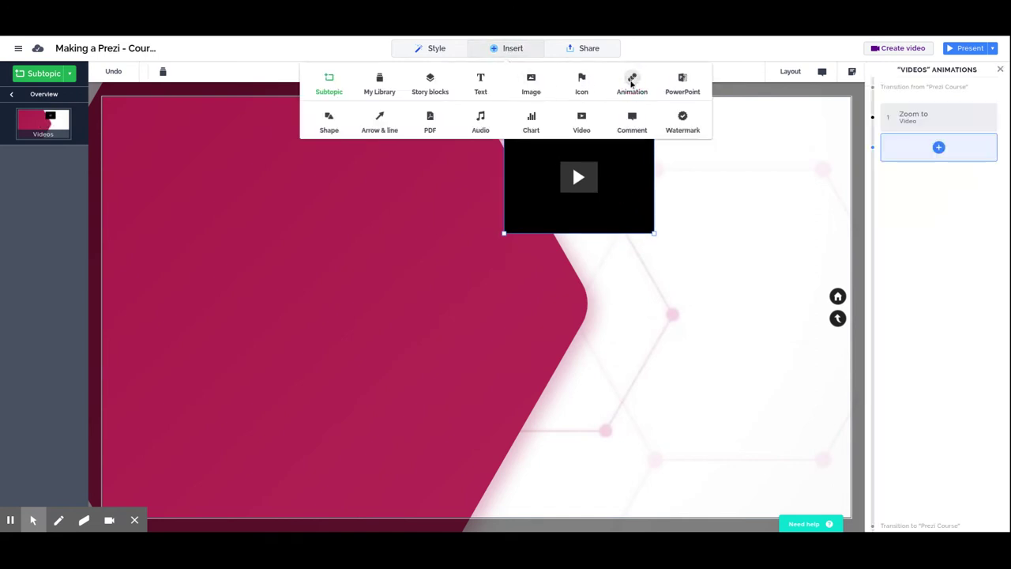
click(871, 119)
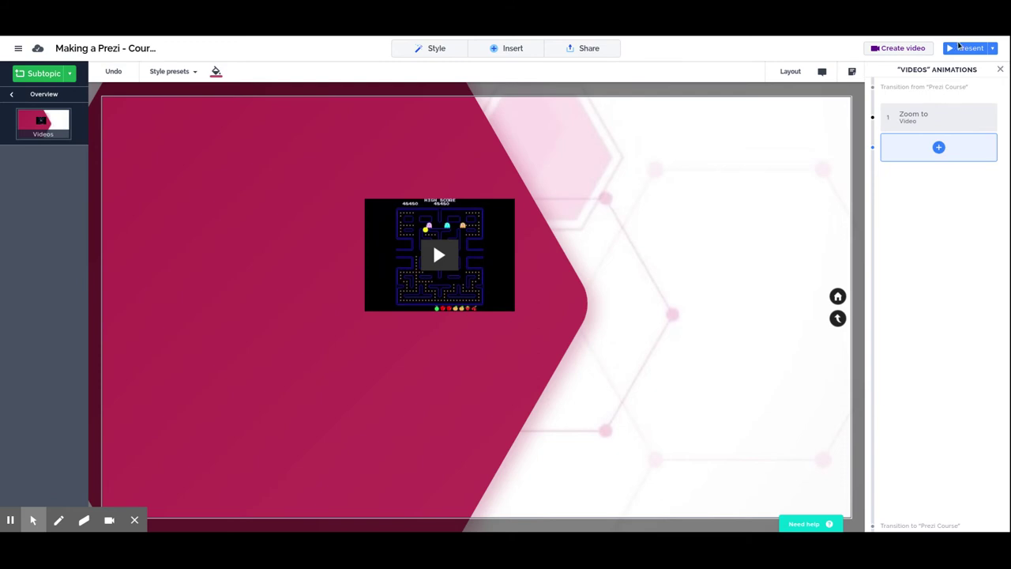
click(968, 48)
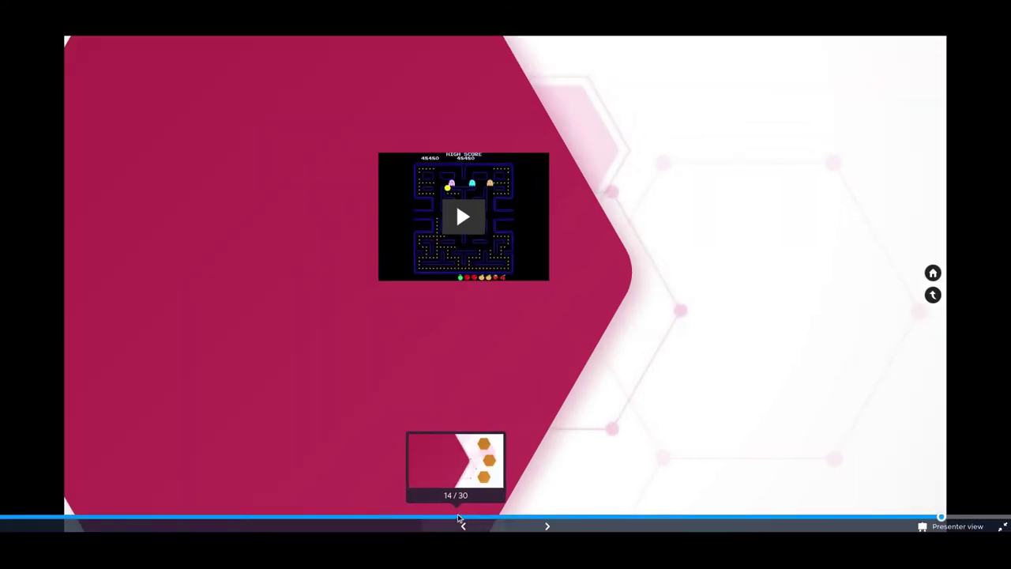
key(Right)
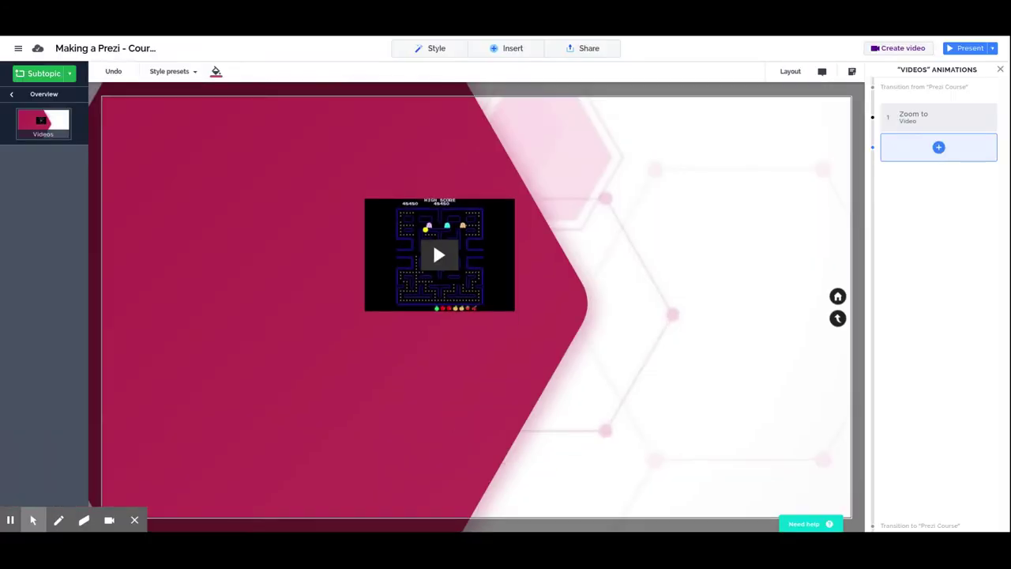
click(479, 264)
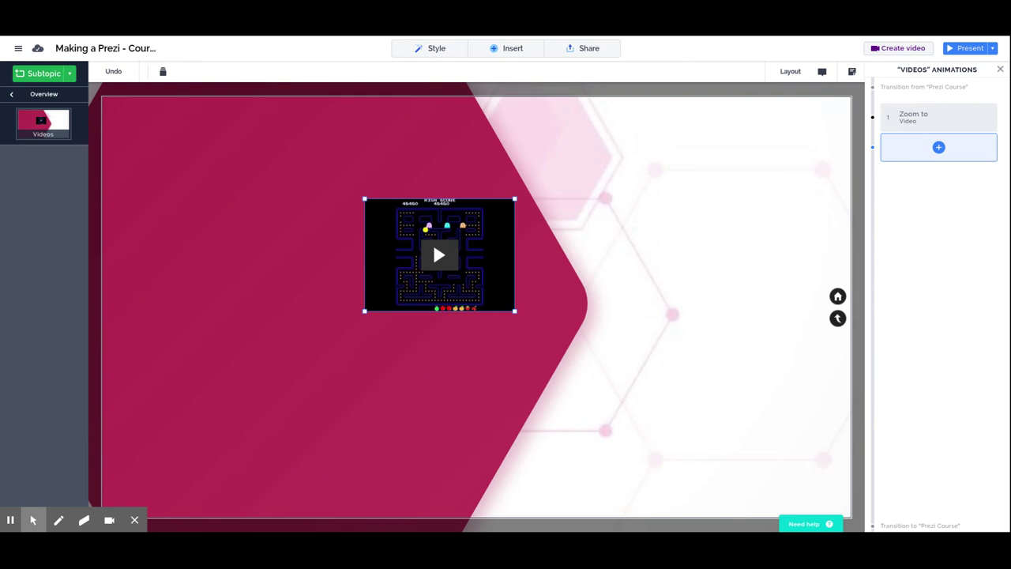
- Move the Pac-Man video upper right and add a Fade in step ordered before Zoom to
drag(490, 266, 683, 189)
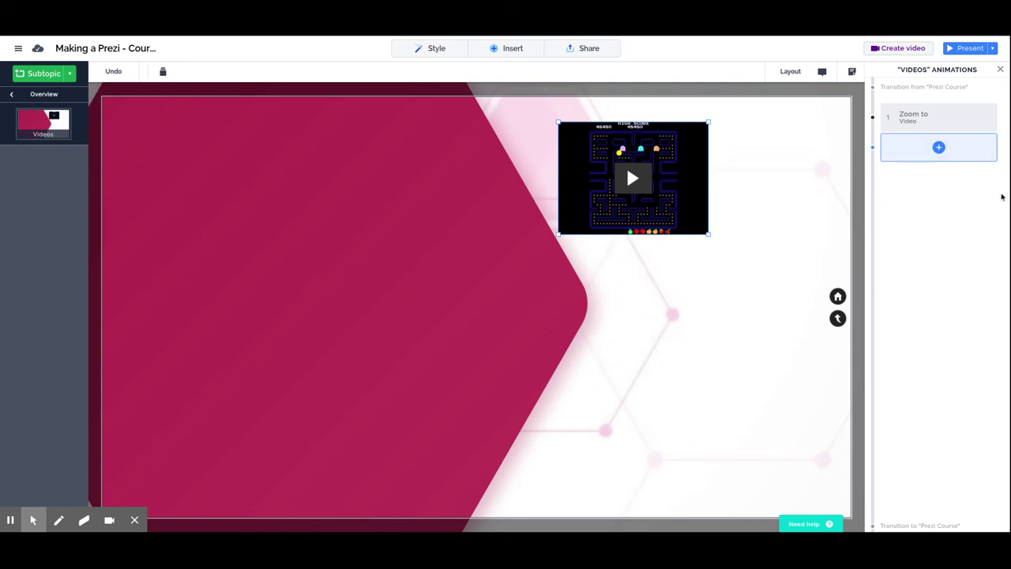
click(925, 158)
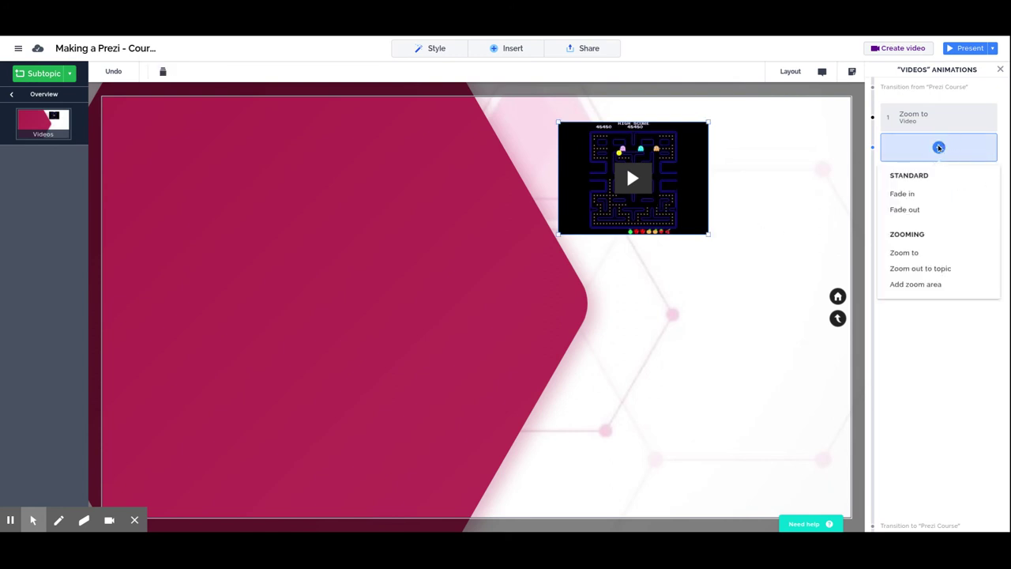
click(905, 195)
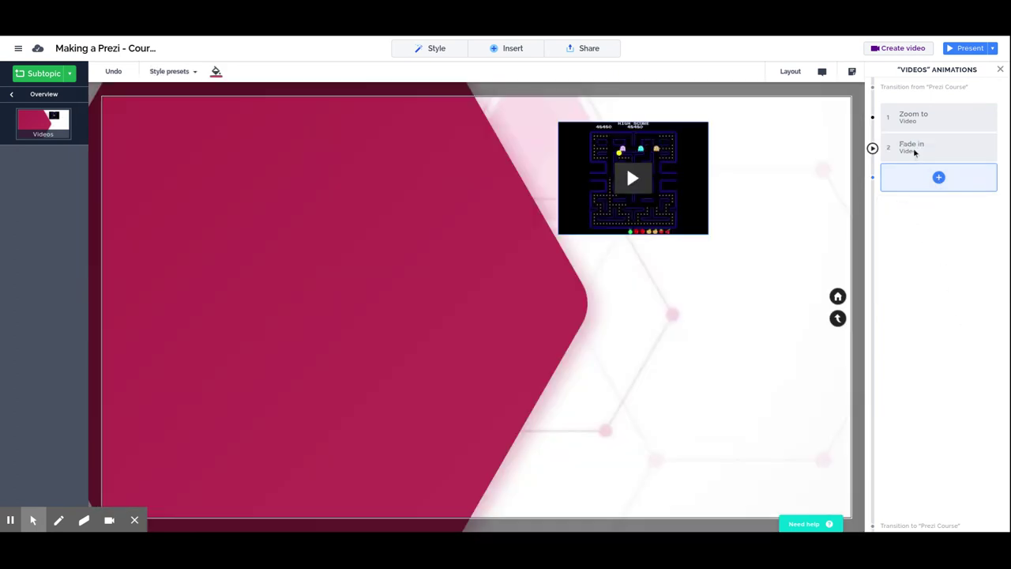
drag(912, 146, 911, 107)
click(241, 361)
click(961, 47)
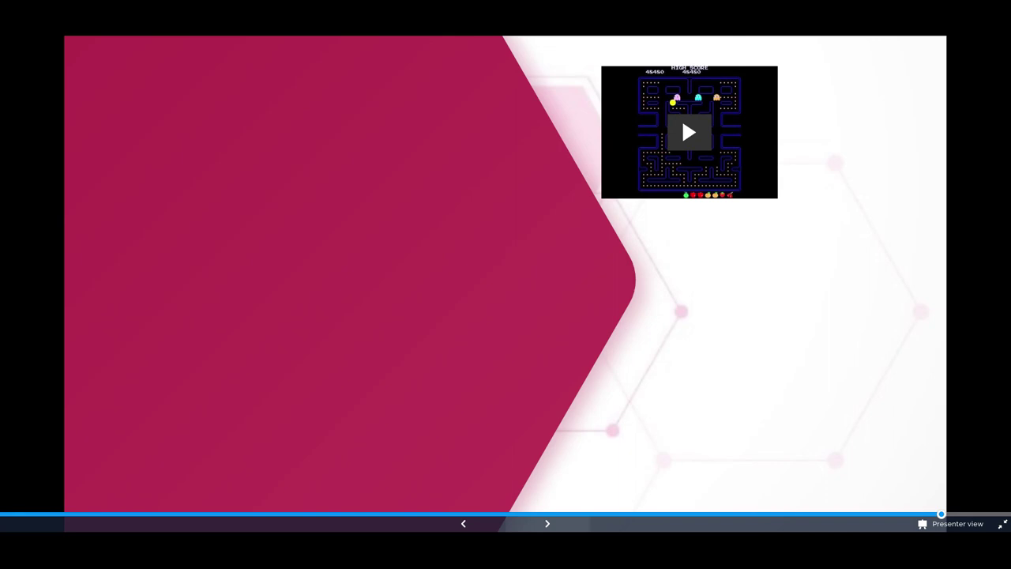
click(548, 524)
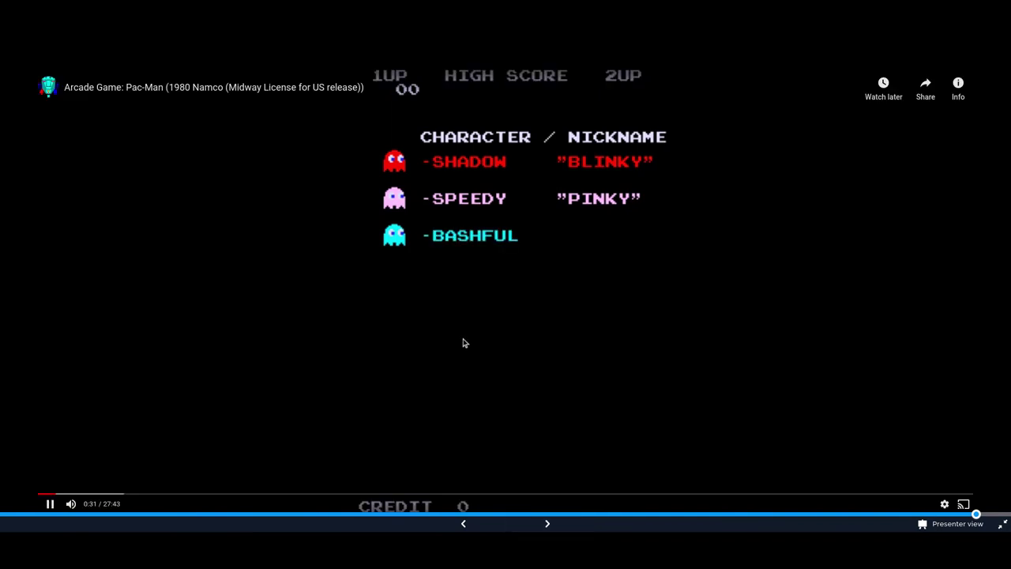
key(Escape)
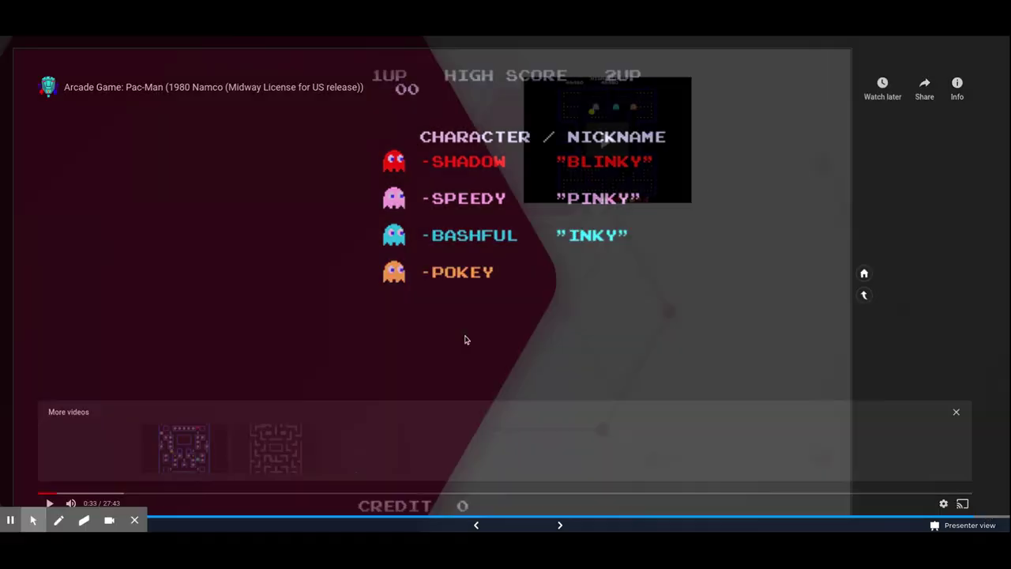
click(652, 201)
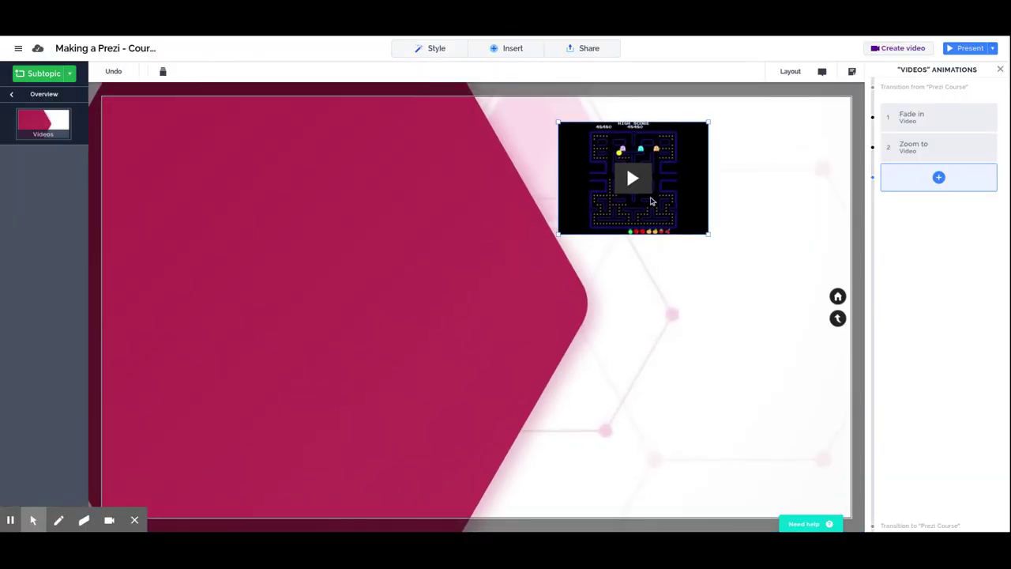